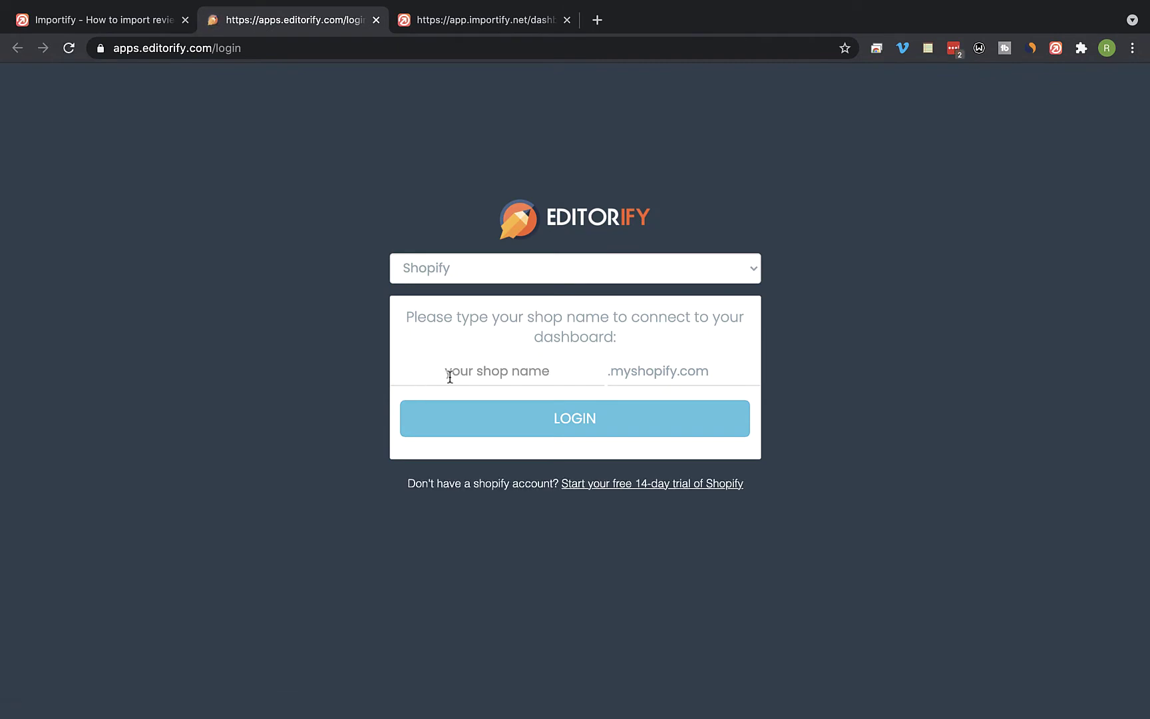
# Log in to Editorify using the autofilled shop name.
pyautogui.click(450, 376)
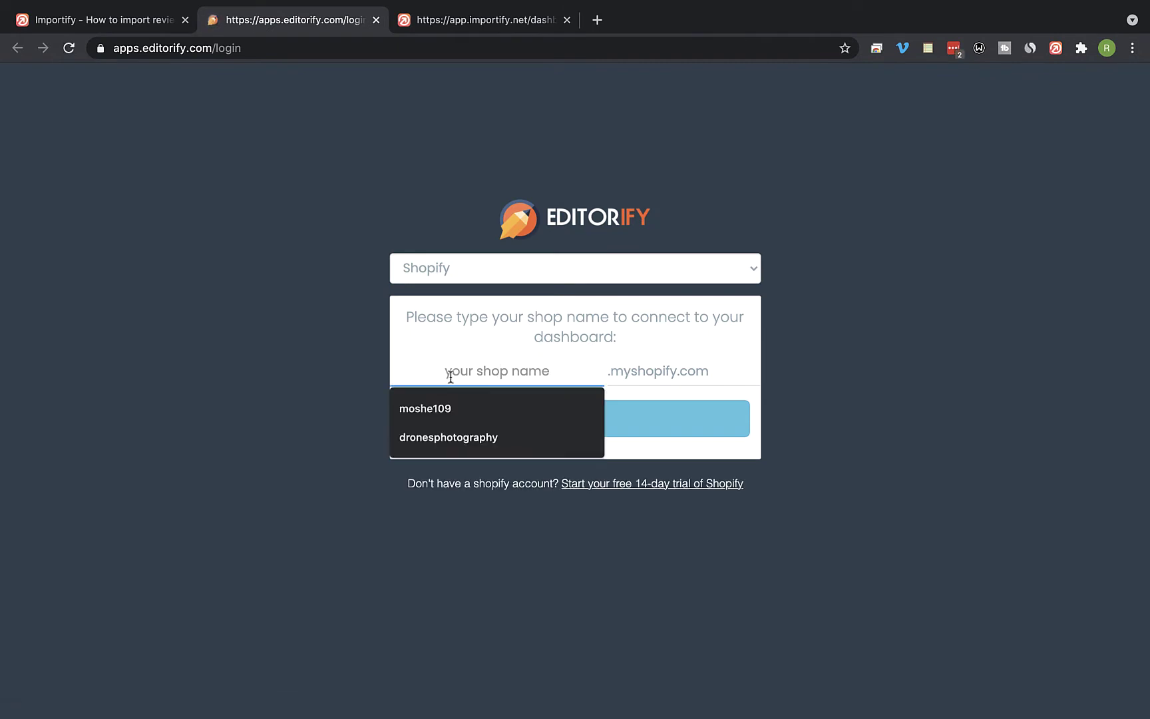
pyautogui.click(448, 437)
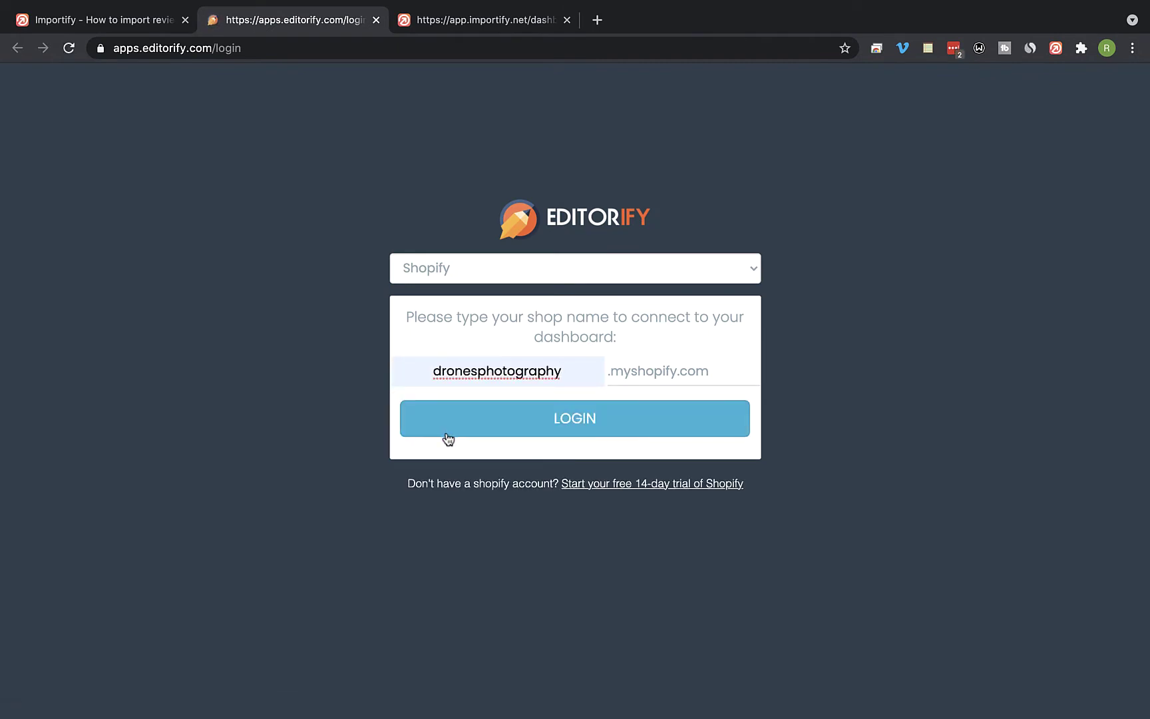
pyautogui.click(580, 425)
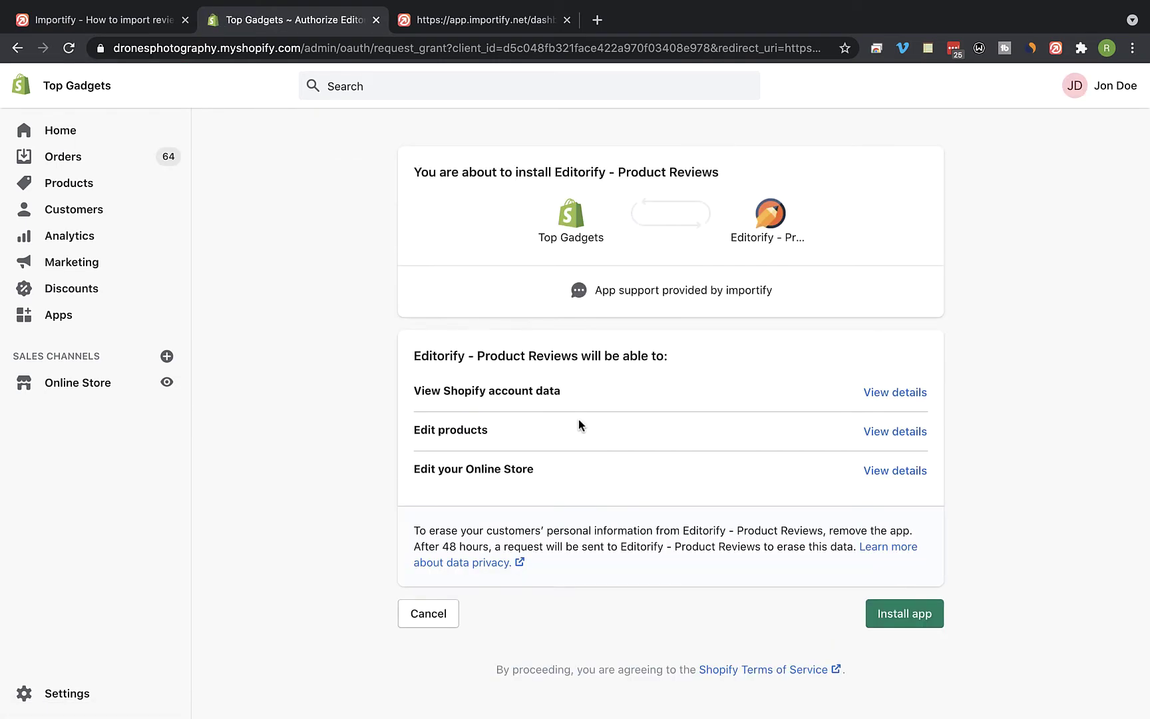
# Approve the Editorify app installation for the Top Gadgets Shopify store.
pyautogui.click(879, 611)
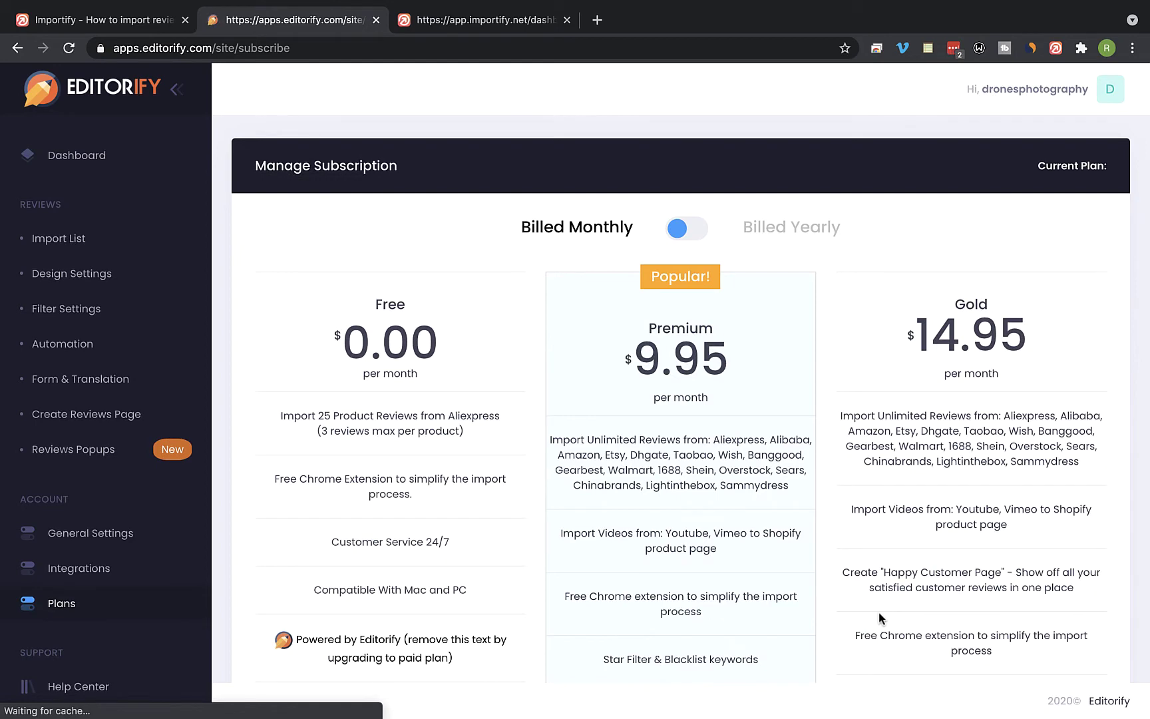
pyautogui.scroll(-5, 879, 616)
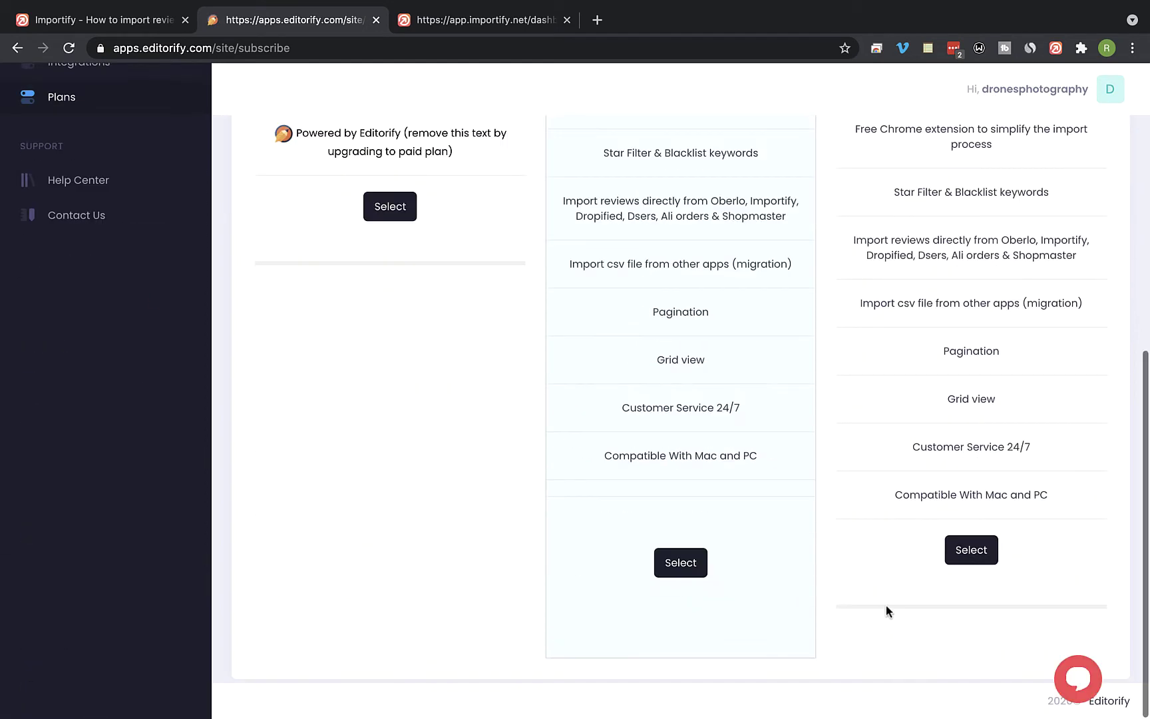
# Select the Gold plan on Editorify's Manage Subscription page.
pyautogui.click(951, 557)
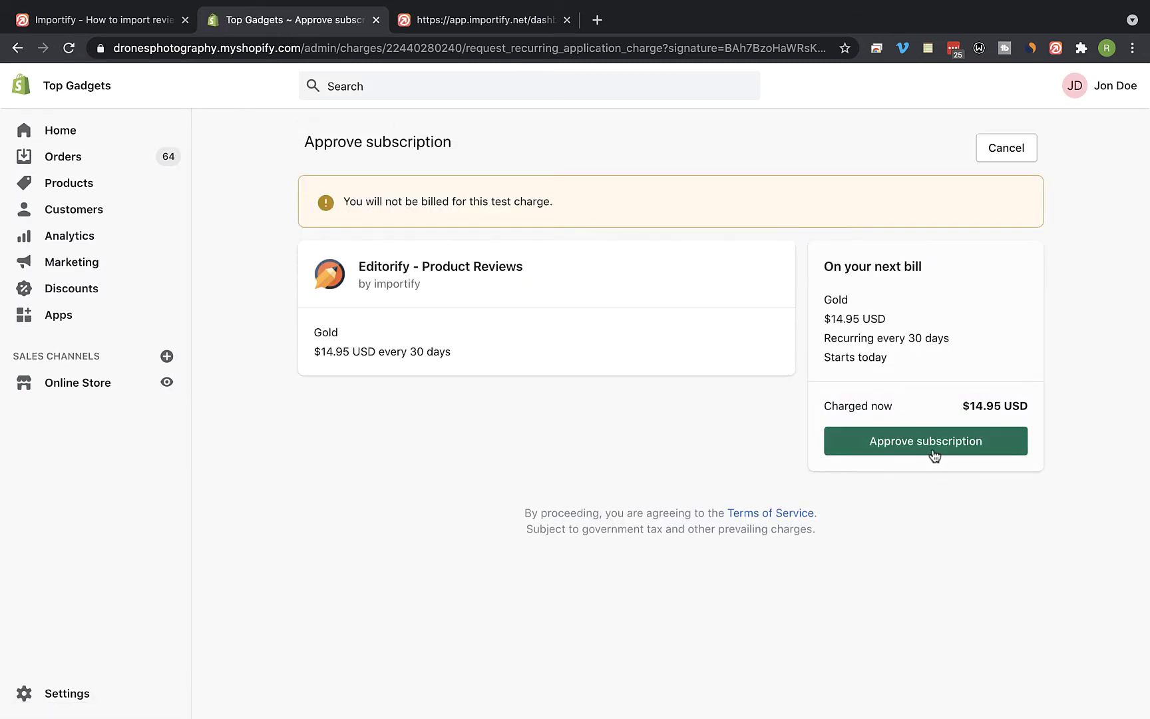
# Approve the $14.95 USD every-30-days Gold plan charge.
pyautogui.click(932, 453)
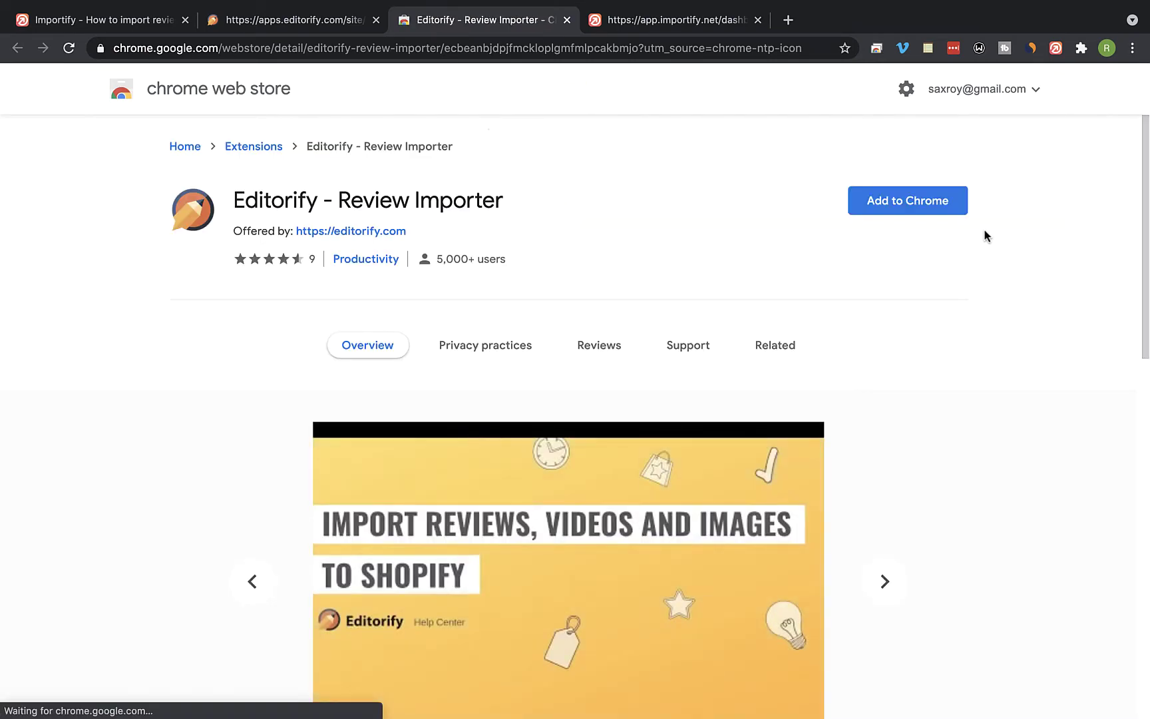
# Add Editorify - Review Importer to Chrome and confirm the extension installation.
pyautogui.click(926, 208)
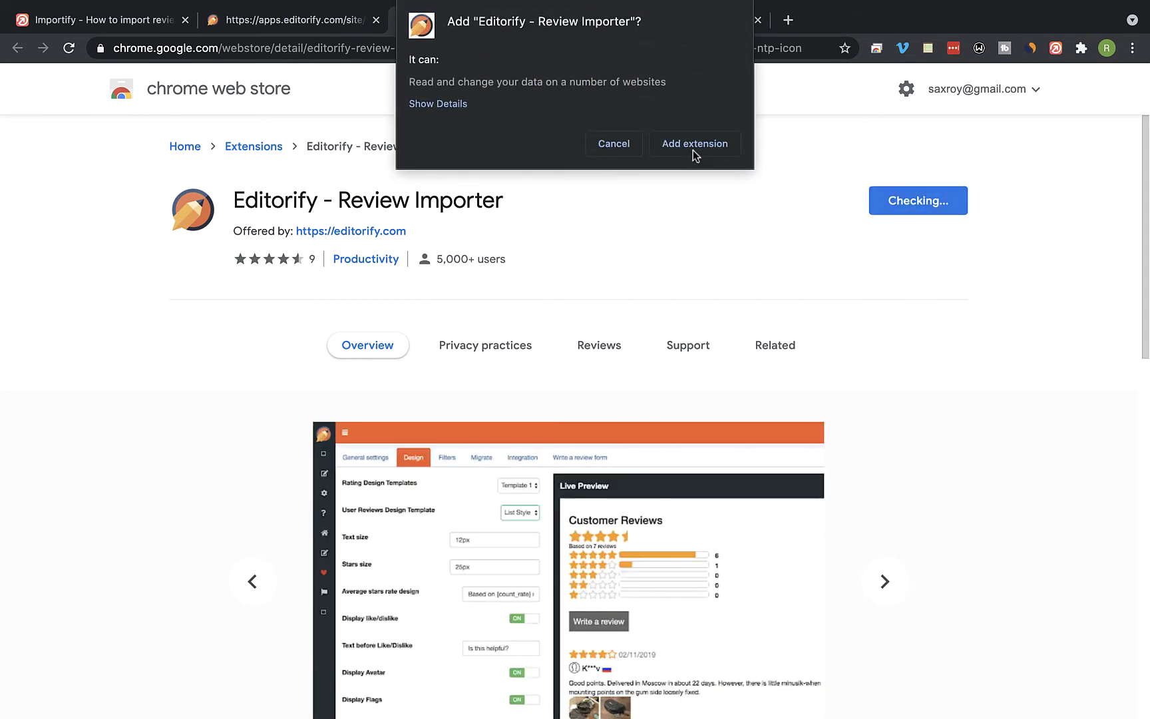
pyautogui.click(692, 148)
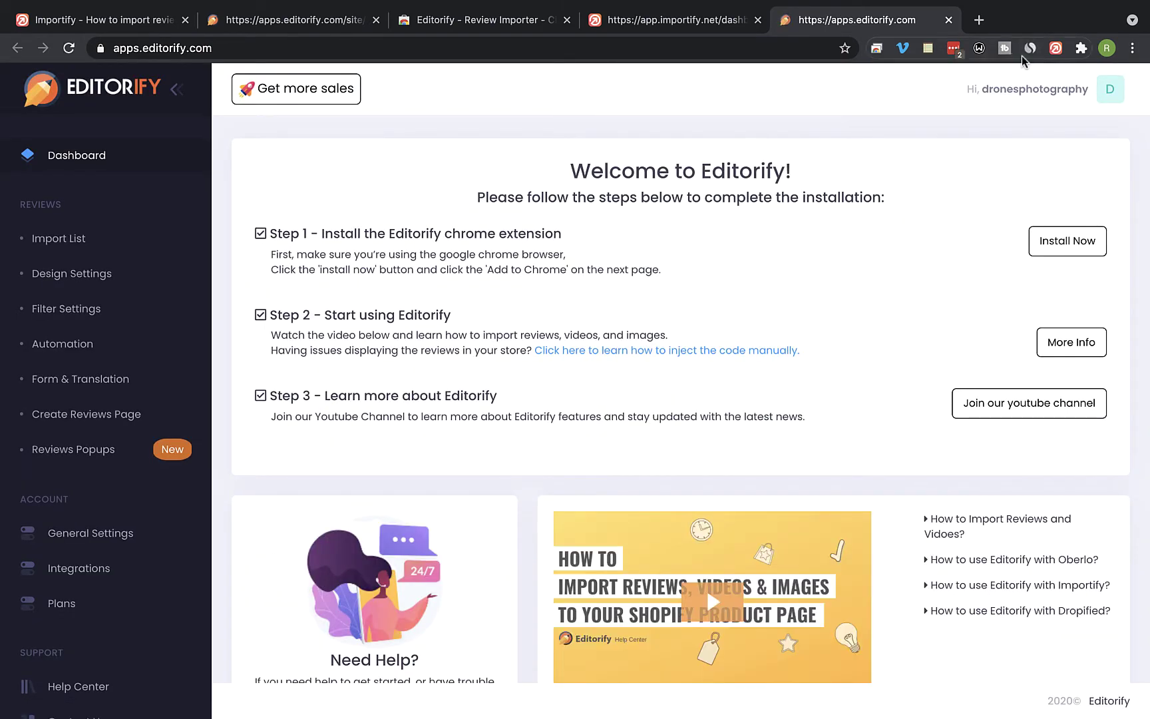
# Pin Editorify - Review Importer from the Extensions menu, then close the menu.
pyautogui.click(1080, 49)
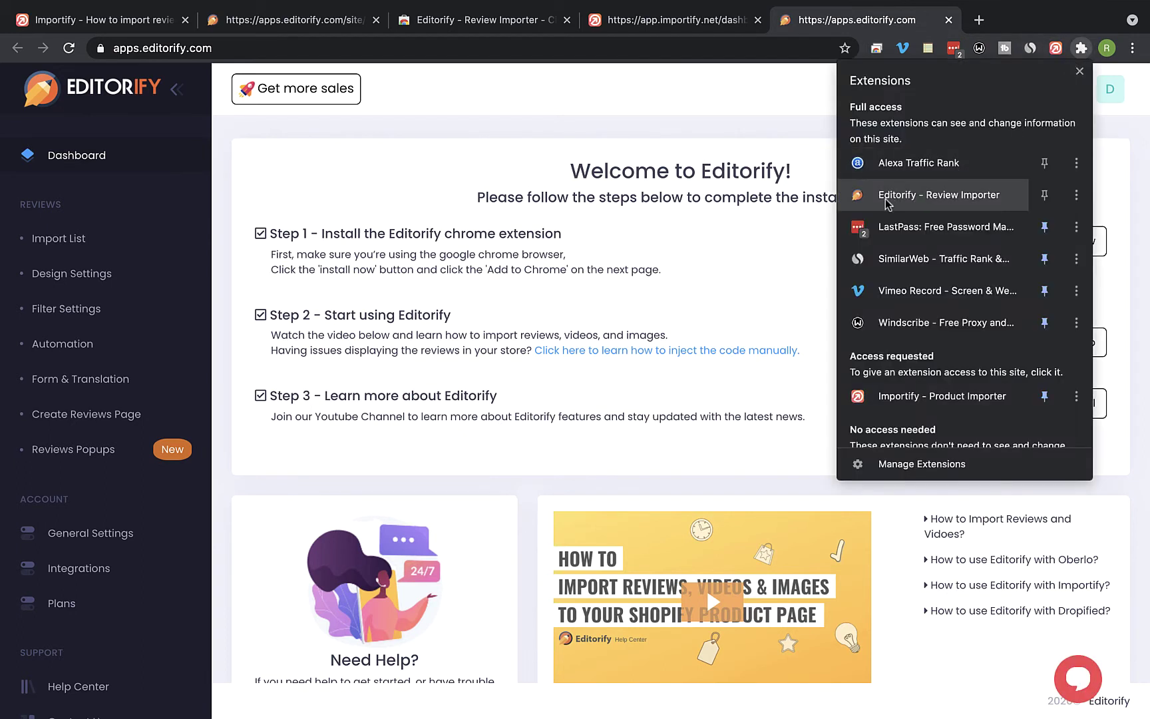
pyautogui.click(1042, 195)
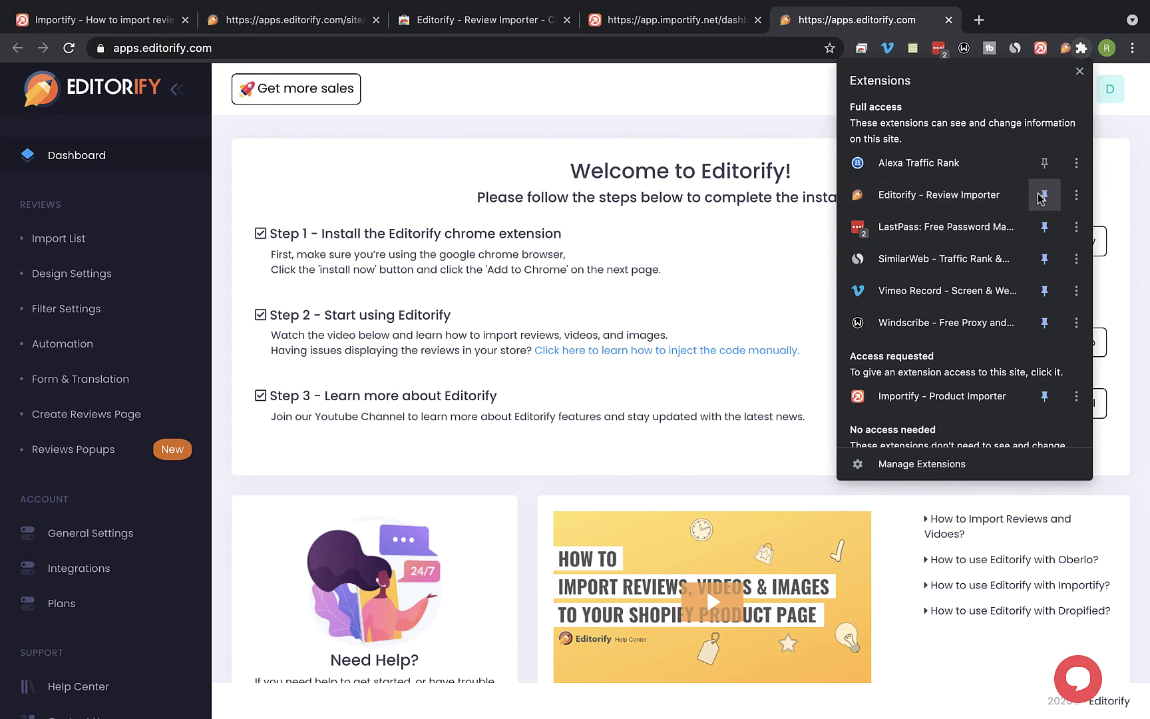
pyautogui.click(1112, 163)
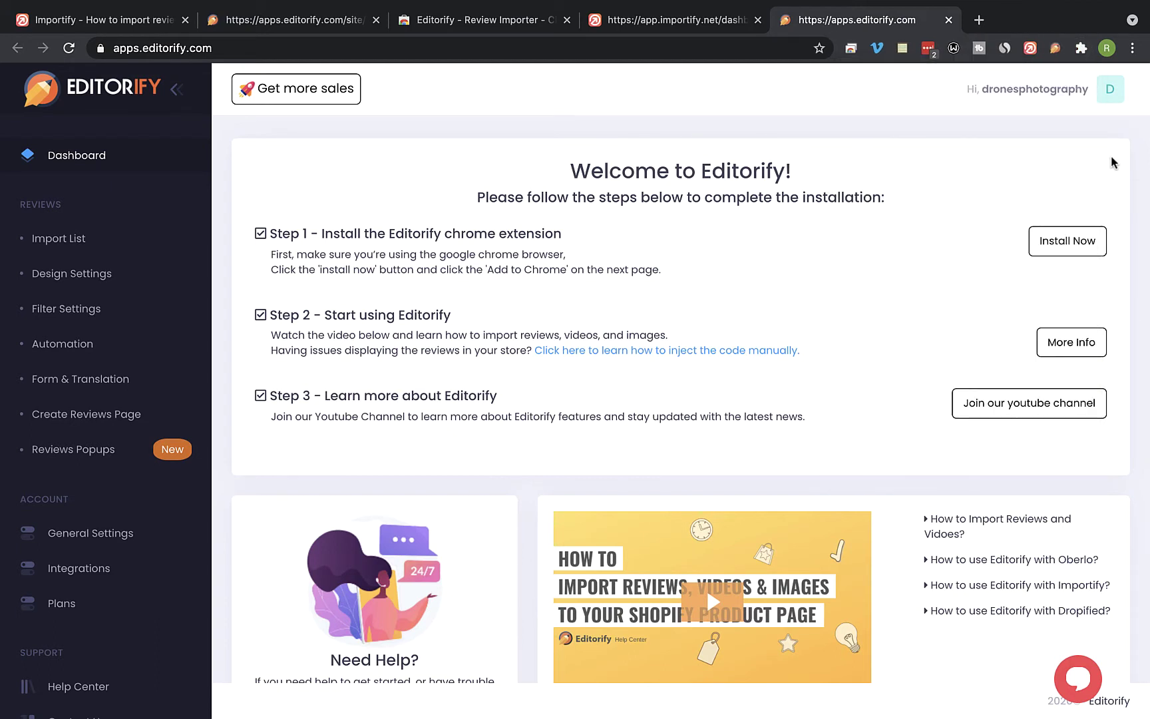
# Go to the Importify dashboard and open its Import List of products.
pyautogui.click(693, 28)
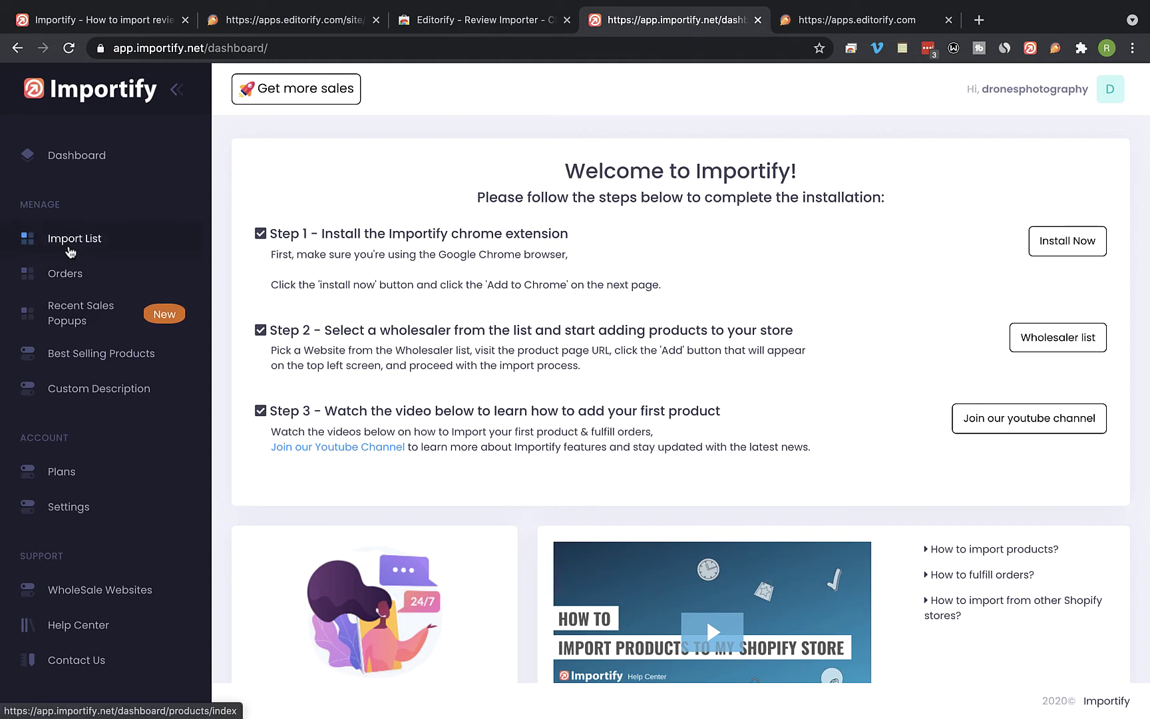
pyautogui.click(70, 243)
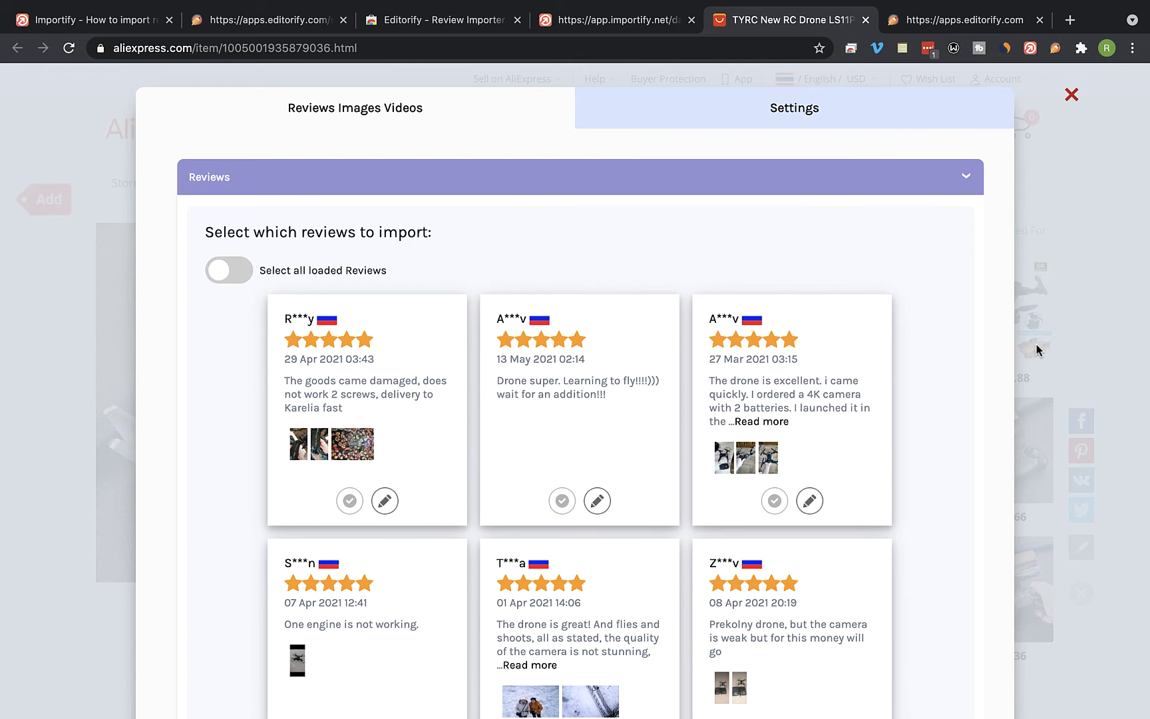
pyautogui.scroll(-2, 382, 499)
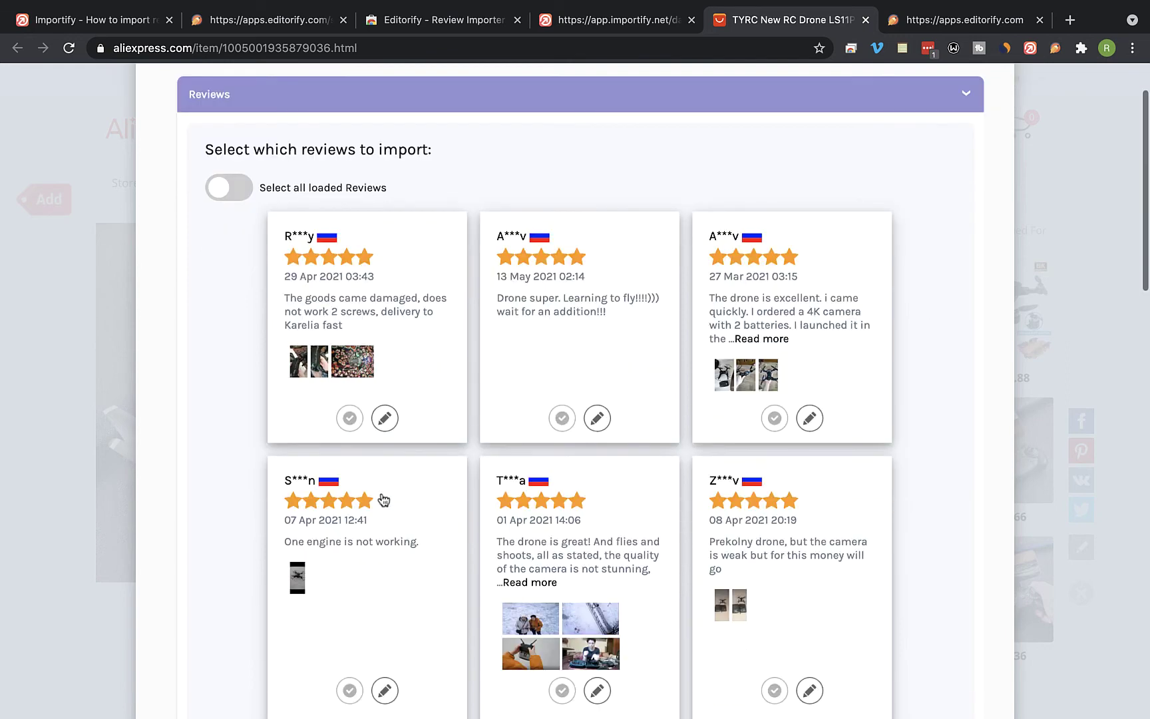
pyautogui.scroll(2, 381, 499)
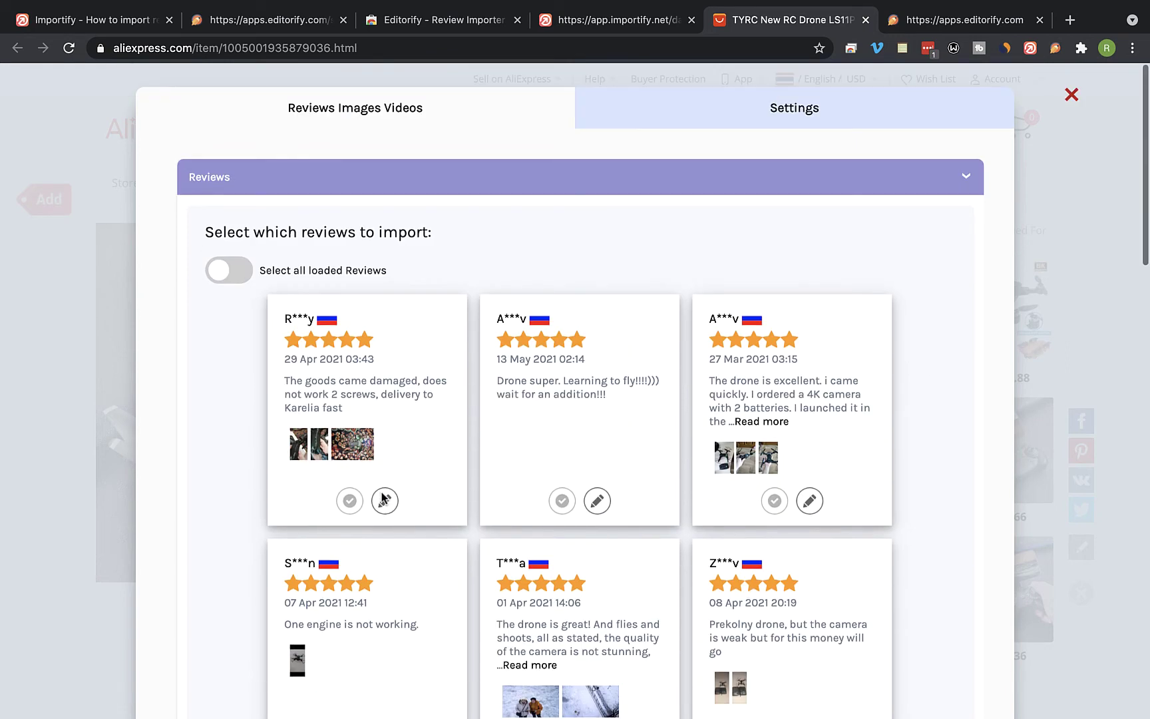
# Turn on 'Select all loaded Reviews' in the Editorify import window.
pyautogui.click(231, 278)
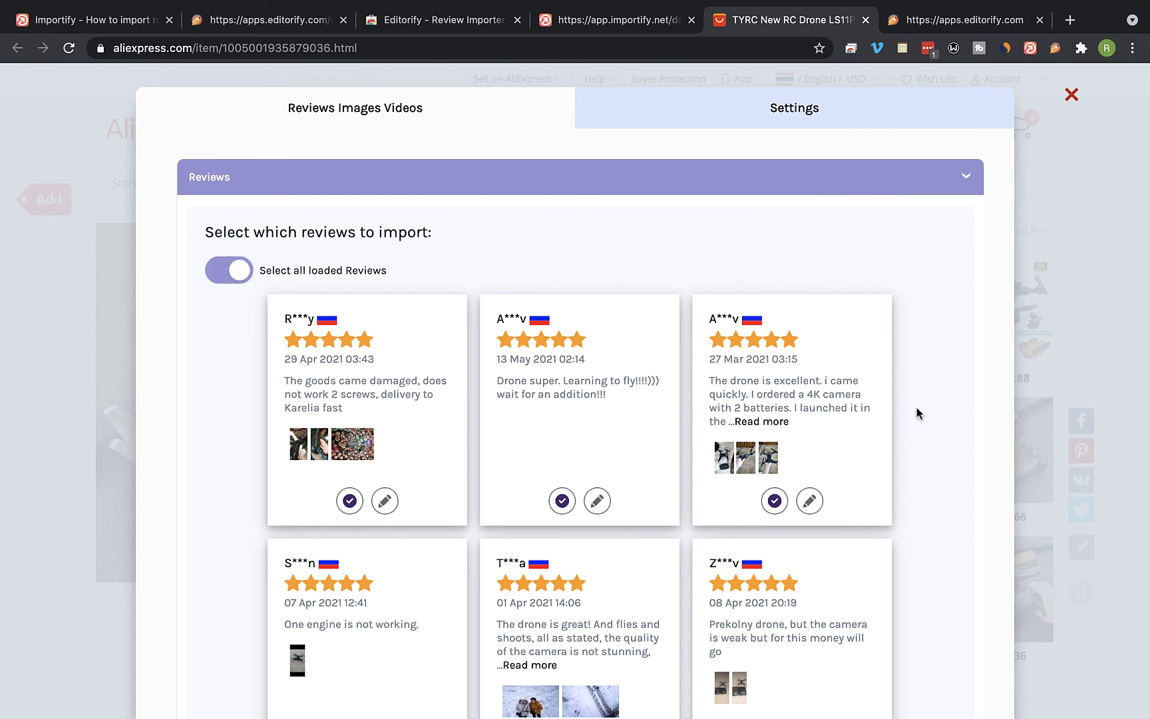
pyautogui.scroll(-1, 938, 497)
pyautogui.scroll(-2, 938, 497)
pyautogui.scroll(-3, 939, 498)
pyautogui.scroll(-2, 938, 498)
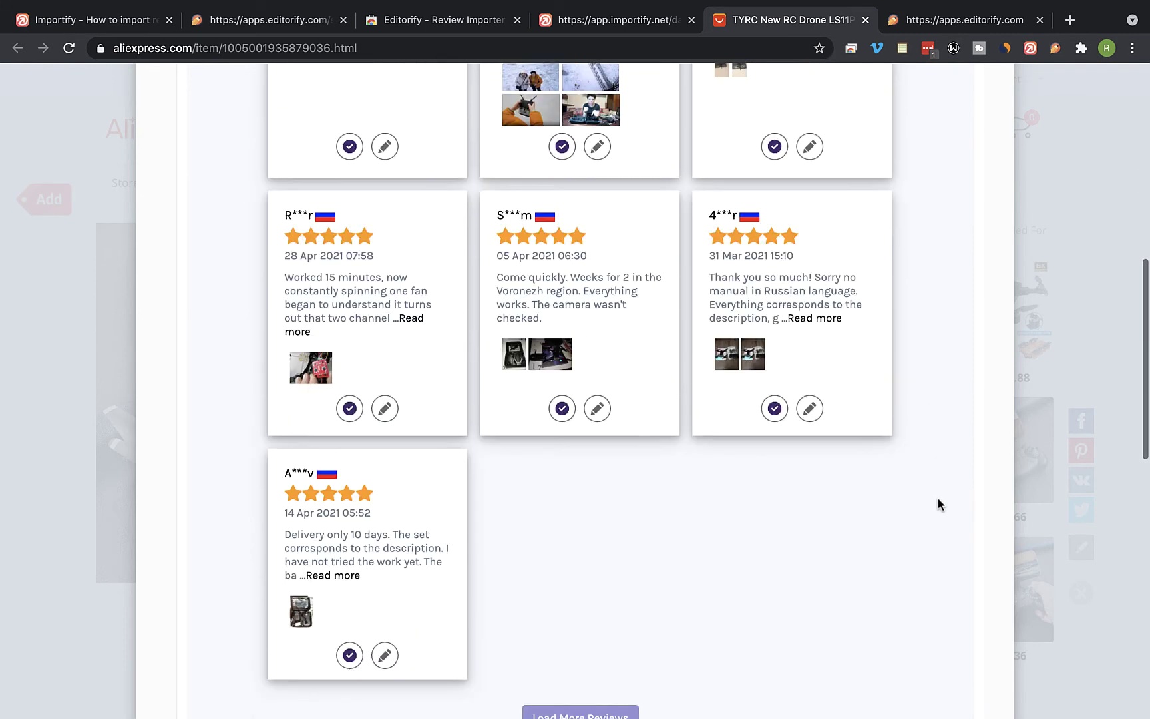
pyautogui.scroll(-1, 938, 497)
pyautogui.scroll(-3, 935, 505)
pyautogui.scroll(-2, 935, 505)
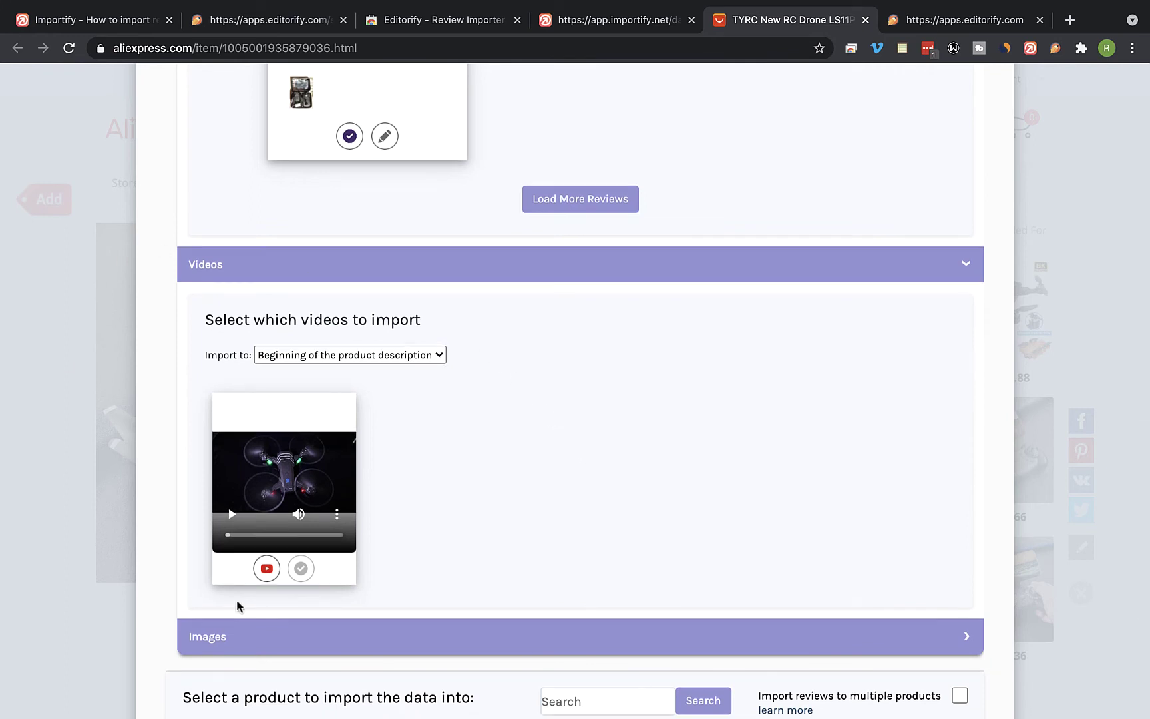
# Import the selected reviews and drone video into the TYRC drone product.
pyautogui.click(303, 571)
pyautogui.scroll(-3, 798, 507)
pyautogui.scroll(-2, 799, 503)
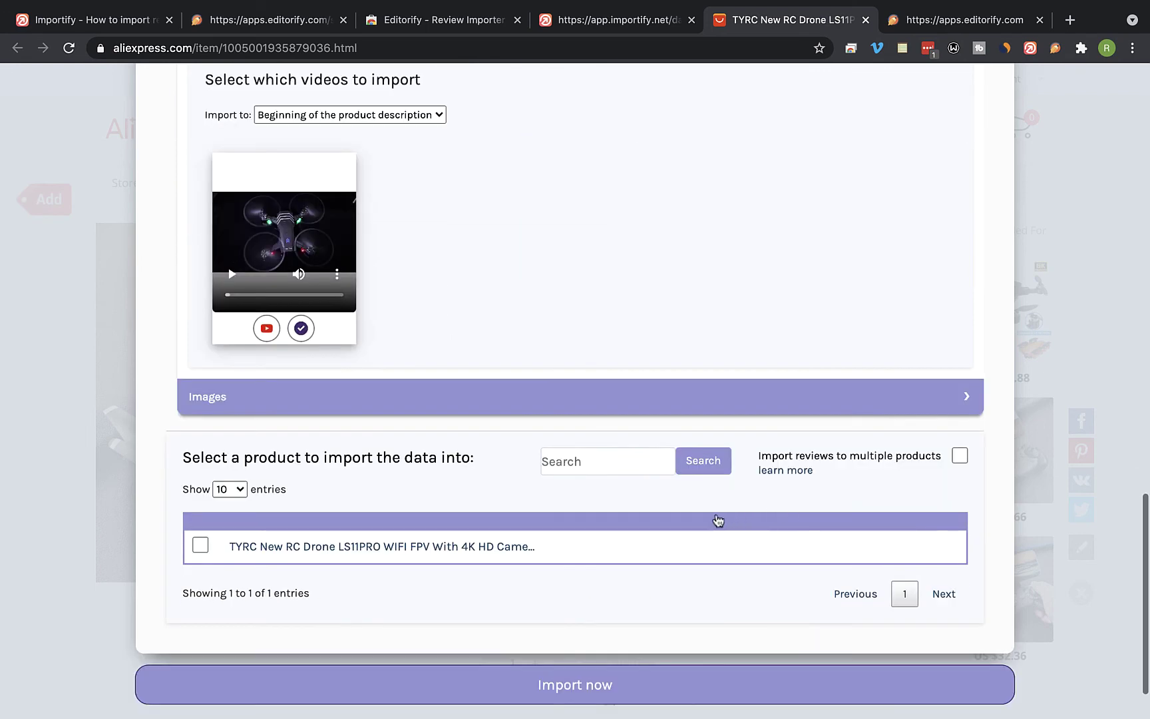
pyautogui.scroll(-2, 697, 521)
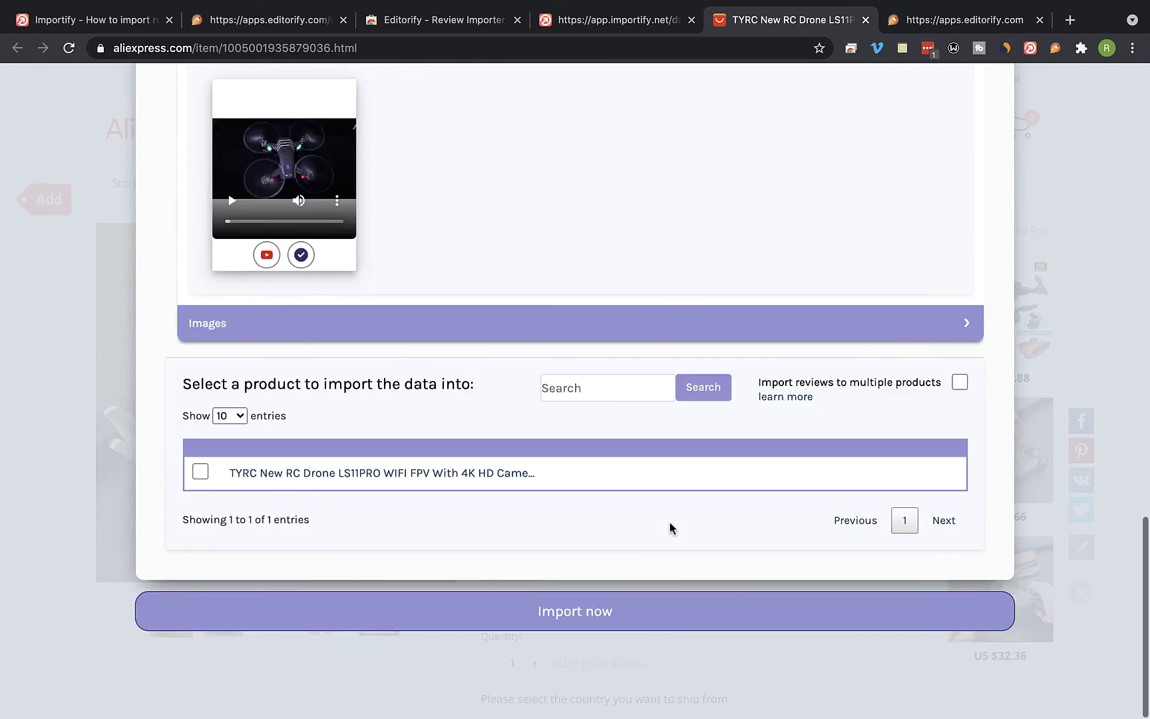
pyautogui.click(201, 473)
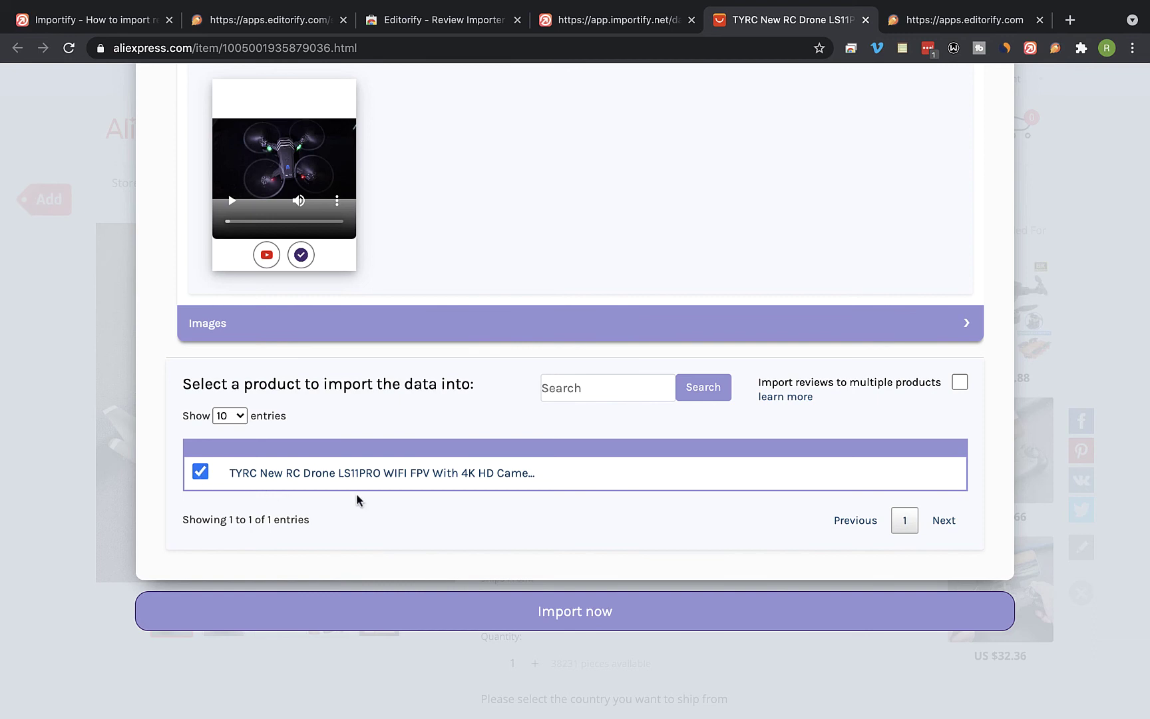
pyautogui.click(578, 618)
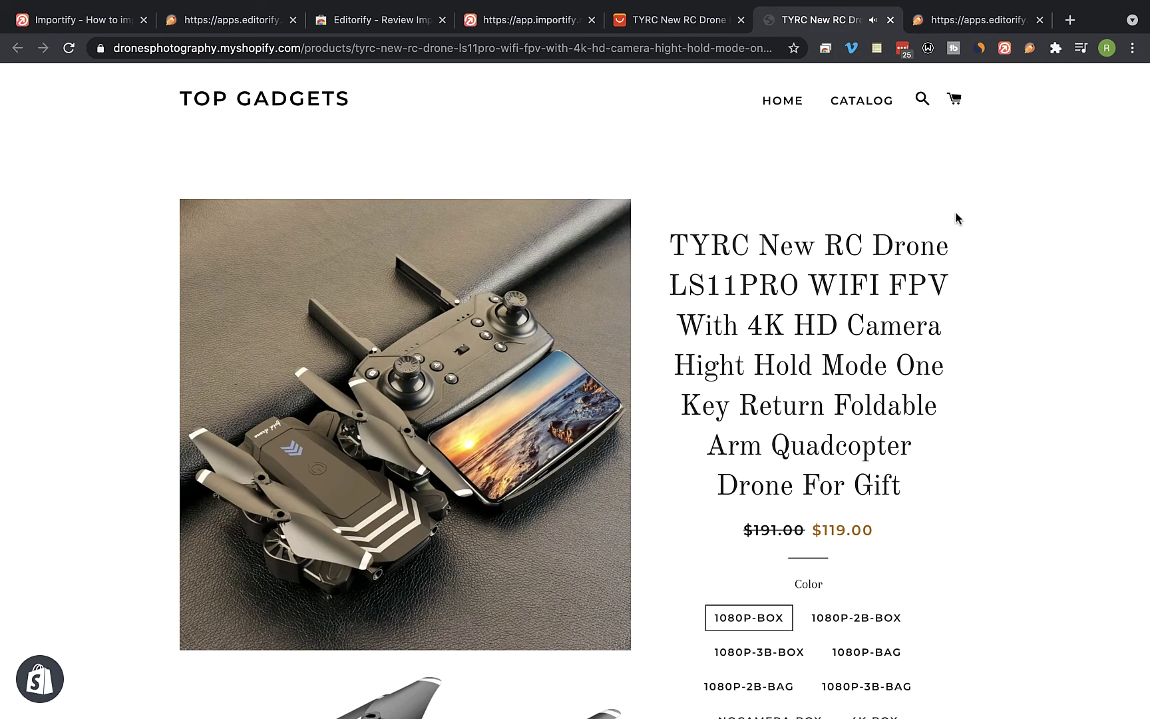
pyautogui.scroll(-1, 1039, 335)
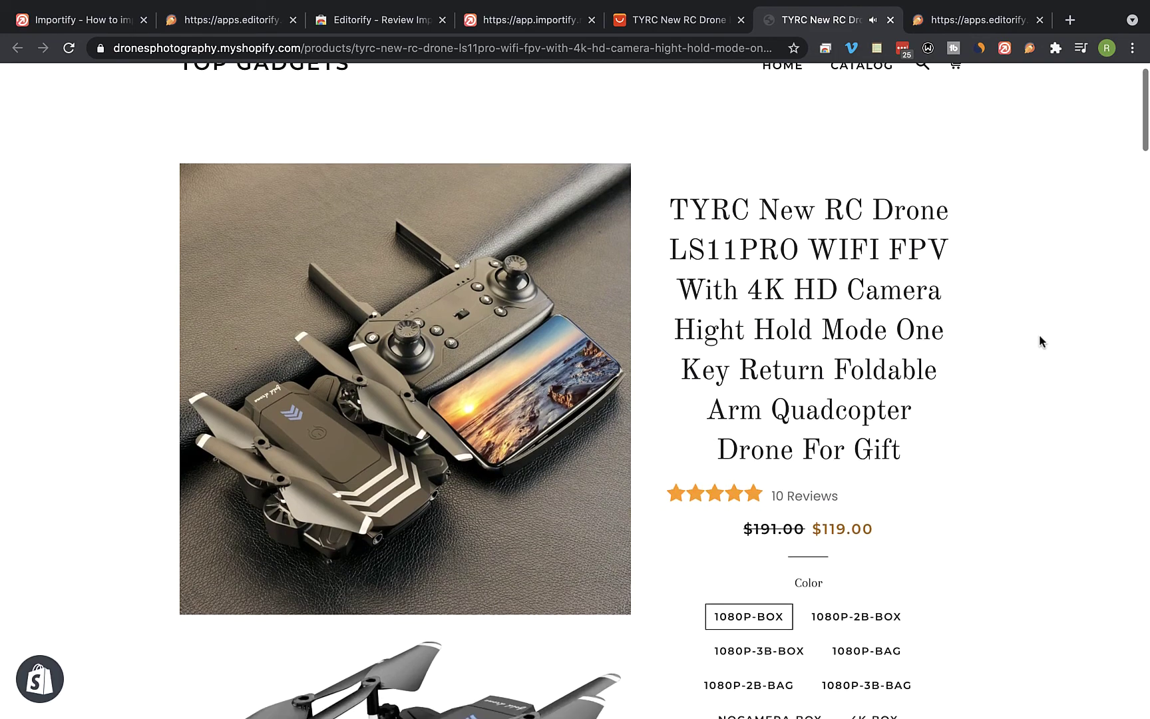
pyautogui.scroll(-3, 1040, 342)
pyautogui.scroll(-1, 1040, 342)
pyautogui.scroll(-3, 1039, 341)
pyautogui.scroll(-3, 1039, 341)
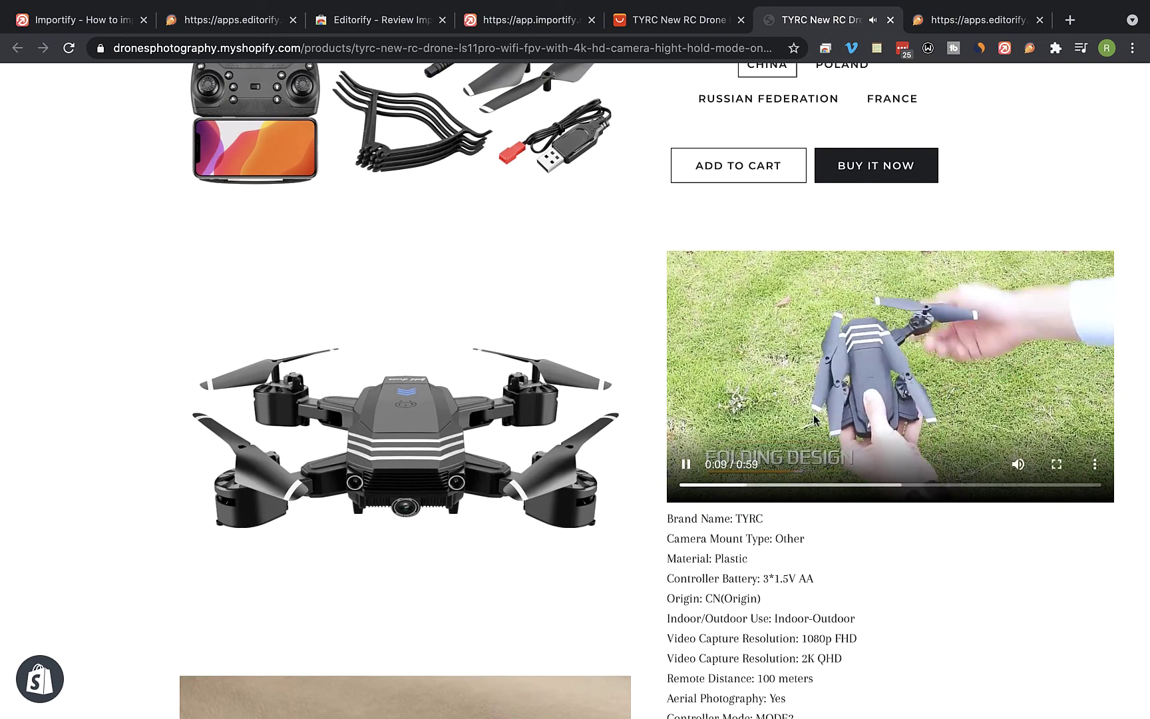
# Pause the imported drone video on the live product page.
pyautogui.click(943, 431)
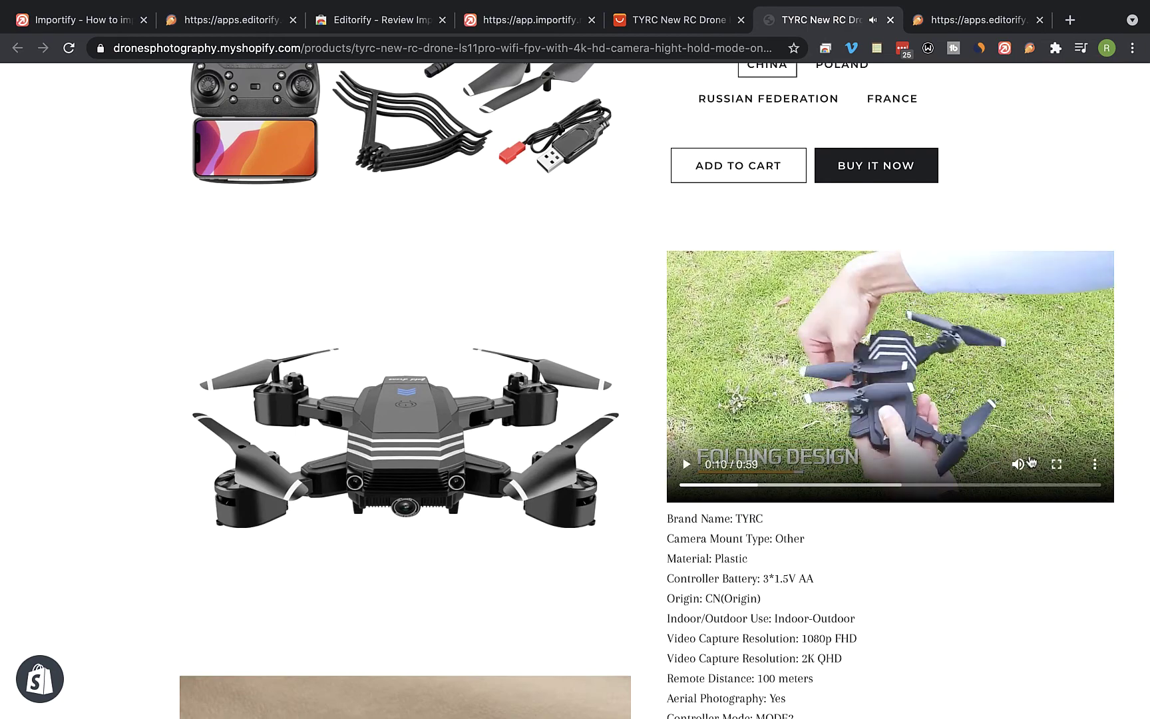
pyautogui.scroll(-1, 1043, 454)
pyautogui.scroll(-1, 1053, 445)
pyautogui.scroll(-5, 1054, 445)
pyautogui.scroll(-4, 1054, 444)
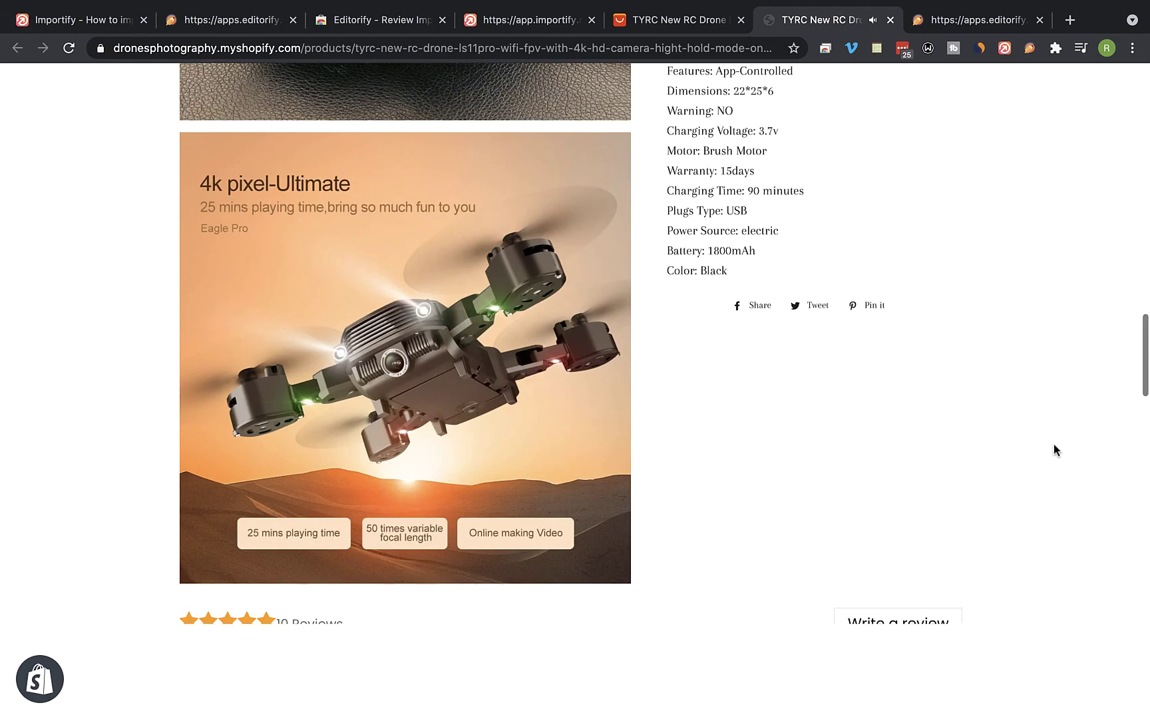
pyautogui.scroll(-3, 1054, 443)
pyautogui.scroll(-2, 1054, 444)
pyautogui.scroll(-1, 1054, 444)
pyautogui.scroll(-1, 1053, 443)
pyautogui.scroll(-5, 1053, 442)
pyautogui.scroll(-3, 1054, 442)
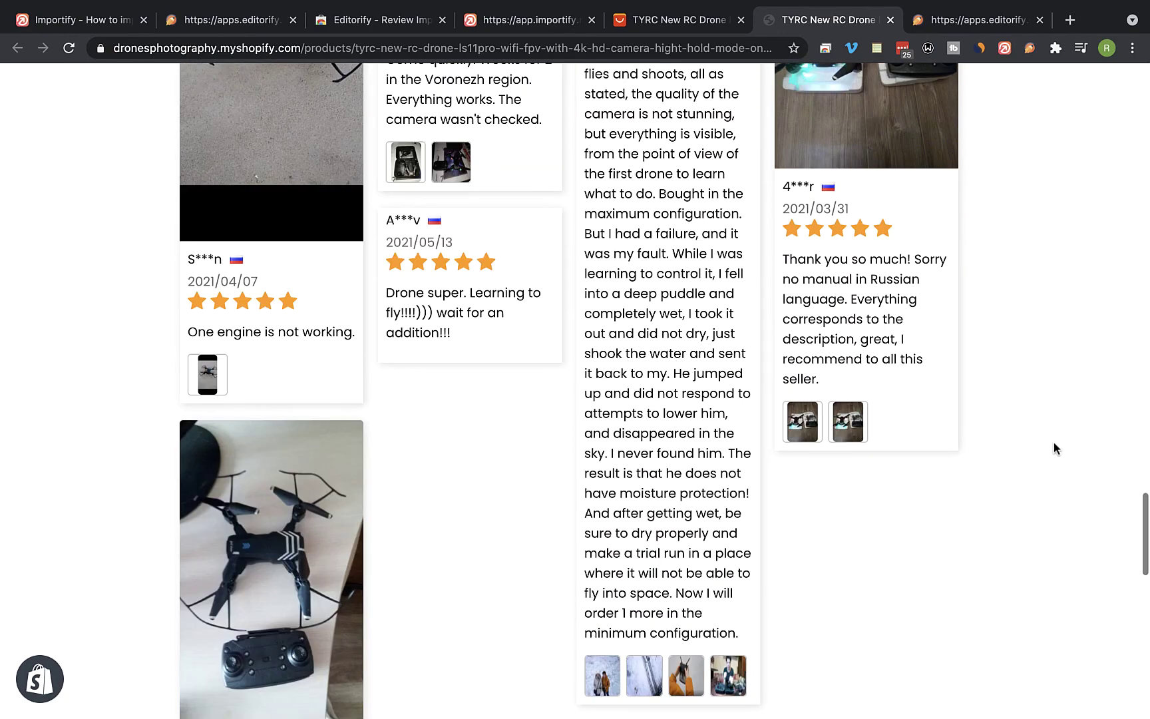
pyautogui.scroll(-4, 1053, 447)
pyautogui.scroll(3, 1054, 446)
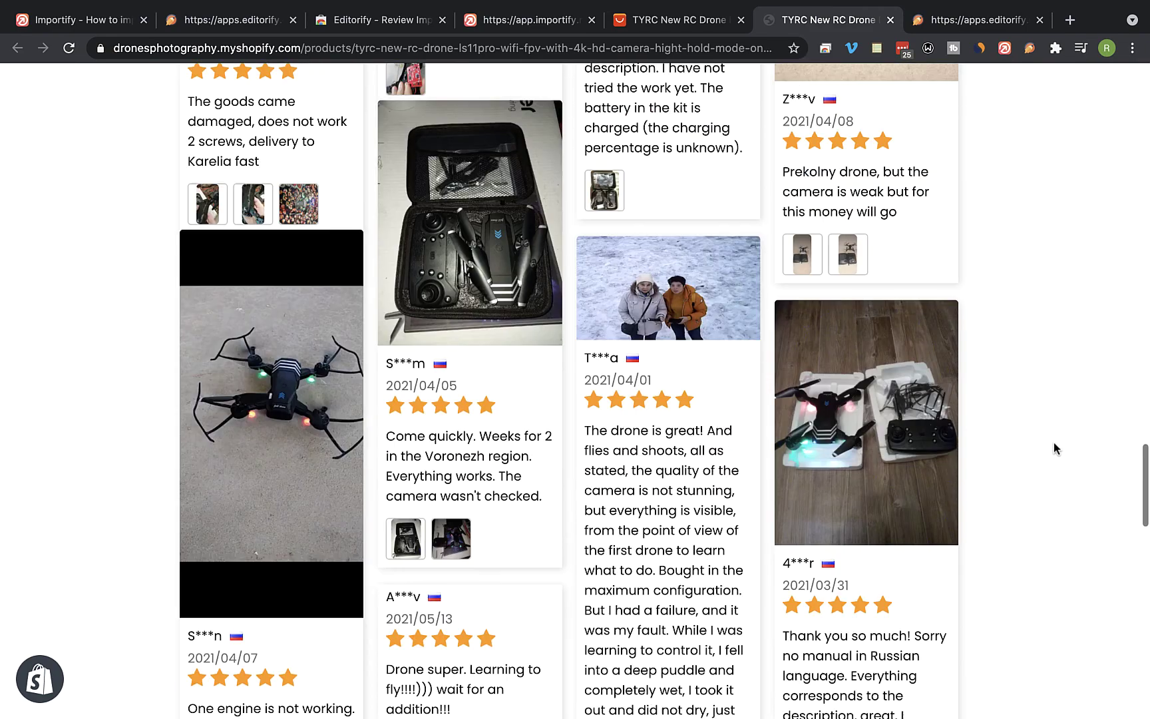